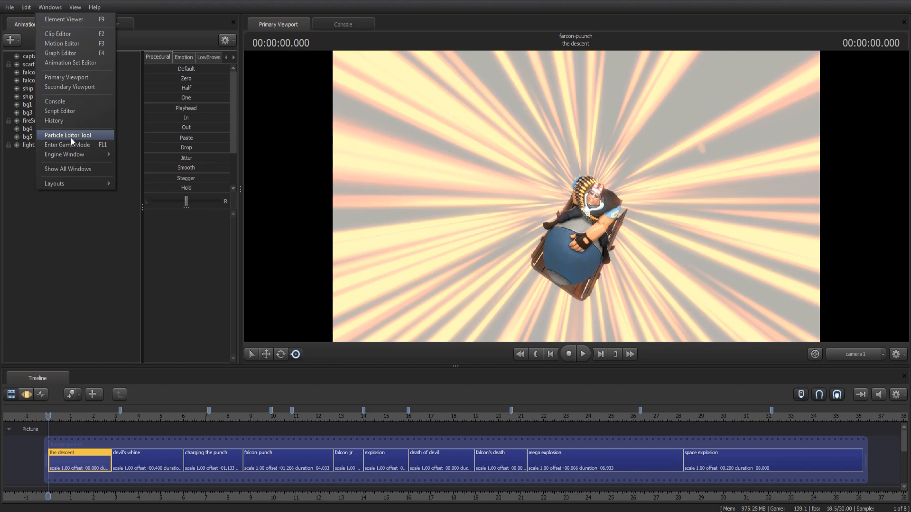
Step: Launch the Particle Editor Tool and bring up the dialog for opening a particle configuration file
{"action": "left_click", "coordinate": [71, 136]}
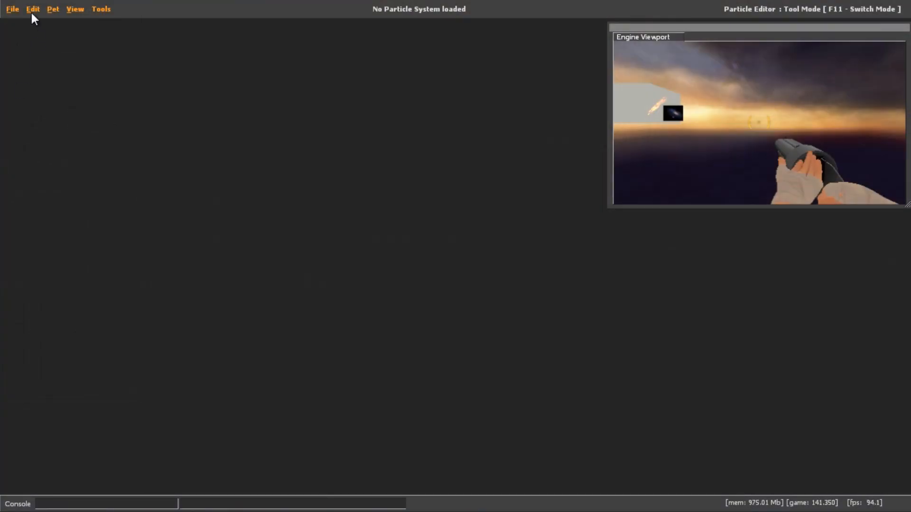
{"action": "left_click", "coordinate": [13, 10]}
{"action": "left_click", "coordinate": [23, 42]}
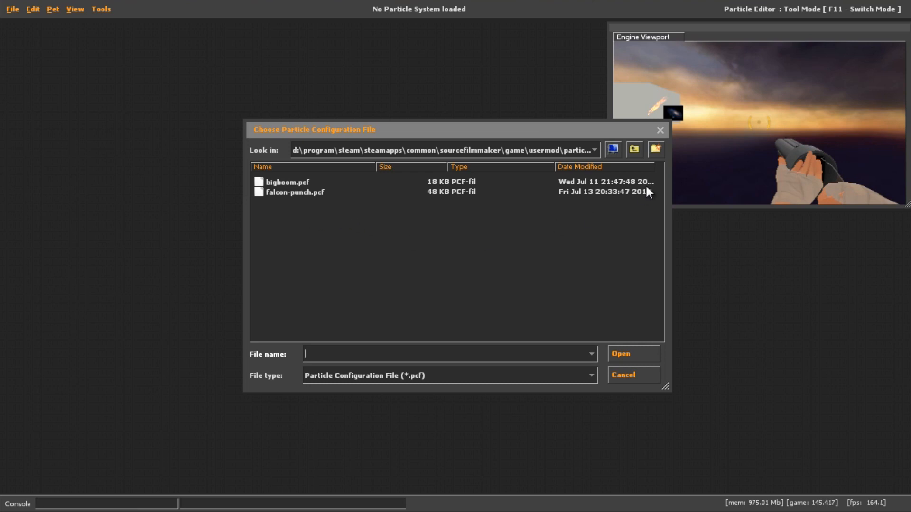
Step: Open the particle file cinefx.pcf from the particles folder of the tf game directory
{"action": "left_click", "coordinate": [637, 149]}
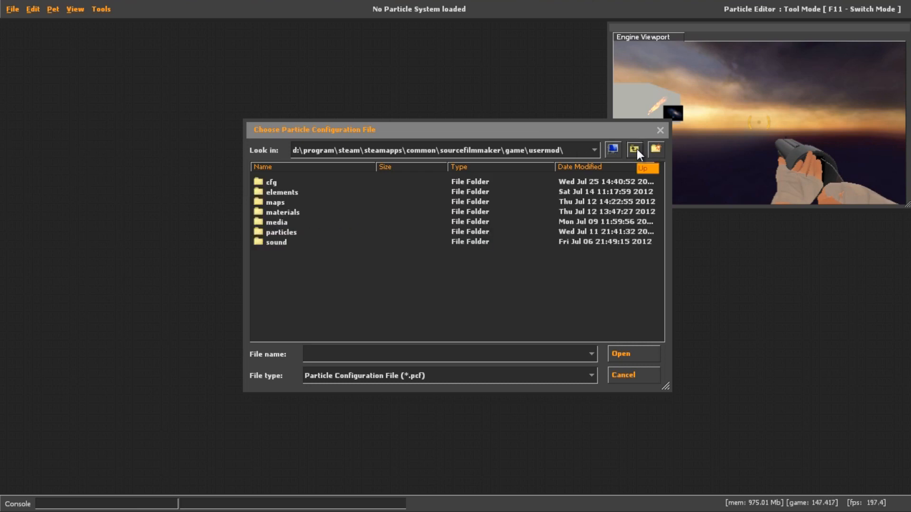
{"action": "left_click", "coordinate": [636, 149]}
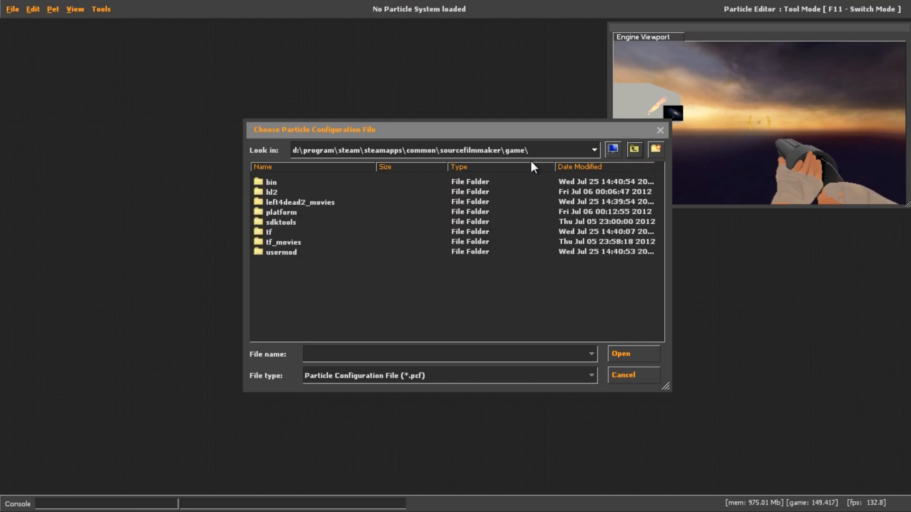
{"action": "left_click", "coordinate": [274, 230]}
{"action": "double_click", "coordinate": [274, 230]}
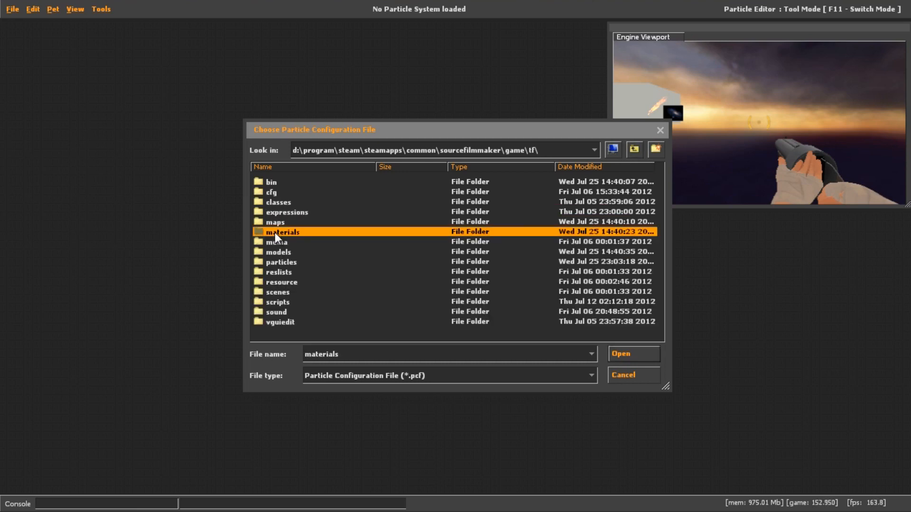
{"action": "left_click", "coordinate": [288, 262]}
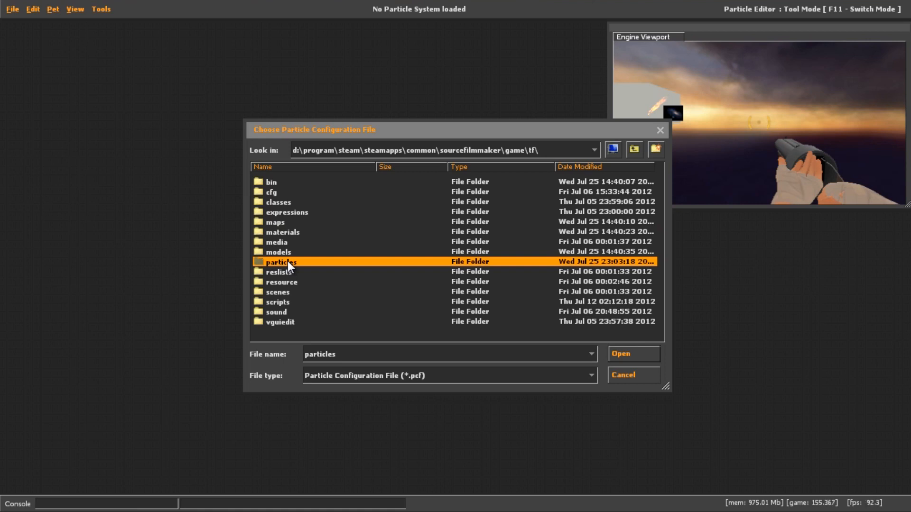
{"action": "double_click", "coordinate": [288, 262]}
{"action": "left_click", "coordinate": [302, 231]}
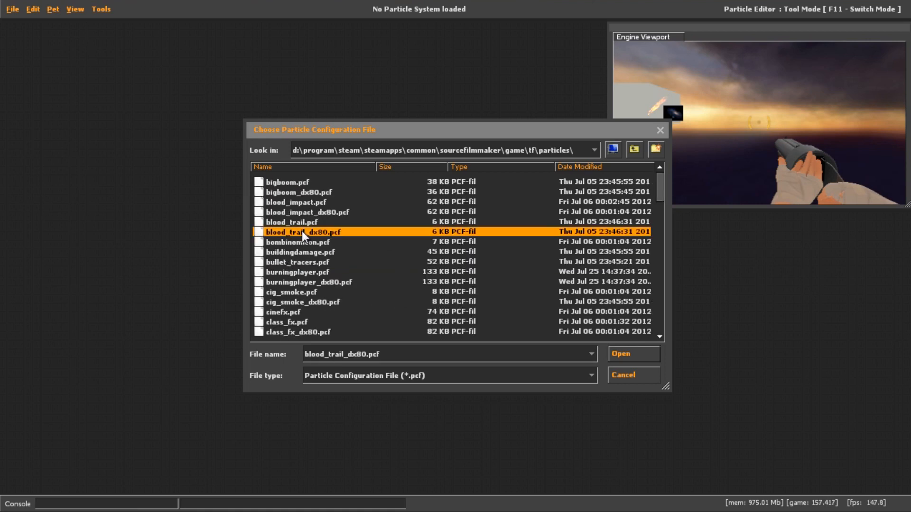
{"action": "scroll", "coordinate": [301, 242], "scroll_direction": "down", "scroll_amount": 1}
{"action": "left_click", "coordinate": [284, 282]}
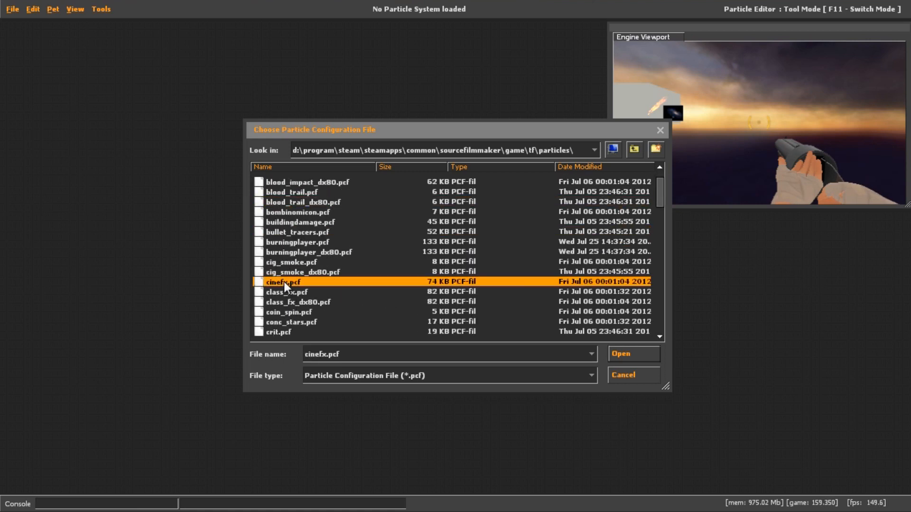
{"action": "left_click", "coordinate": [630, 354]}
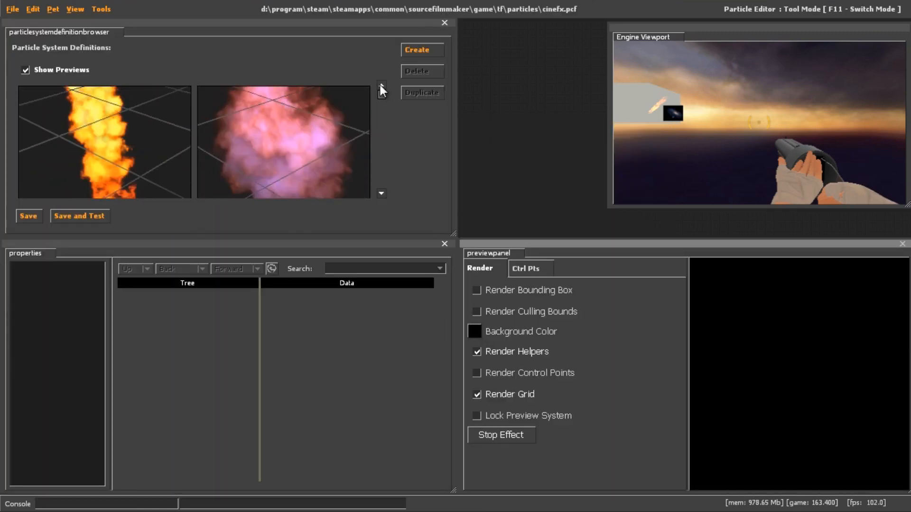
Step: Duplicate the cinefx_goldrush_embers particle system under the name "speeding lights"
{"action": "left_click_drag", "start_coordinate": [379, 92], "coordinate": [374, 136]}
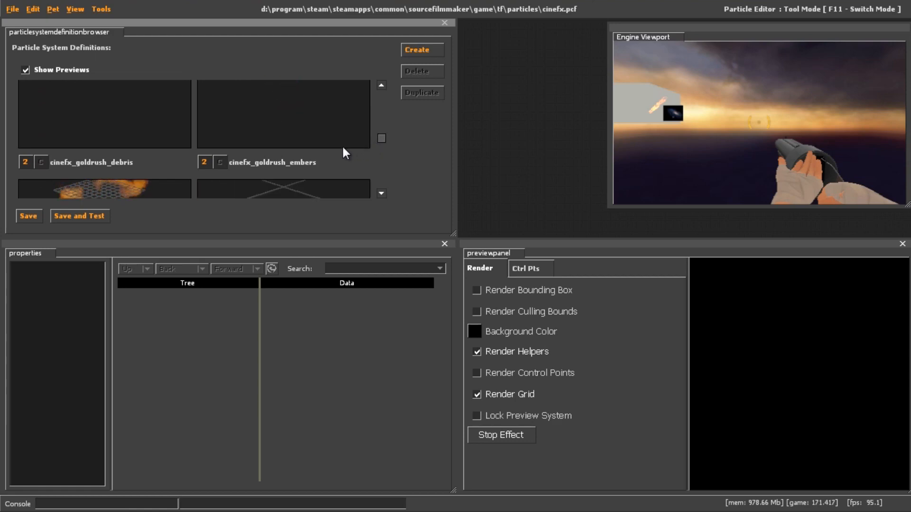
{"action": "left_click", "coordinate": [295, 135]}
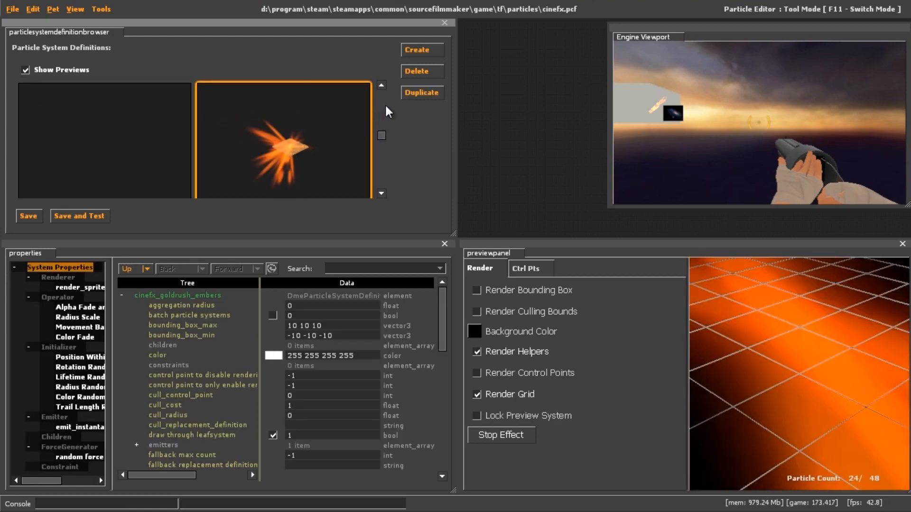
{"action": "left_click", "coordinate": [417, 96]}
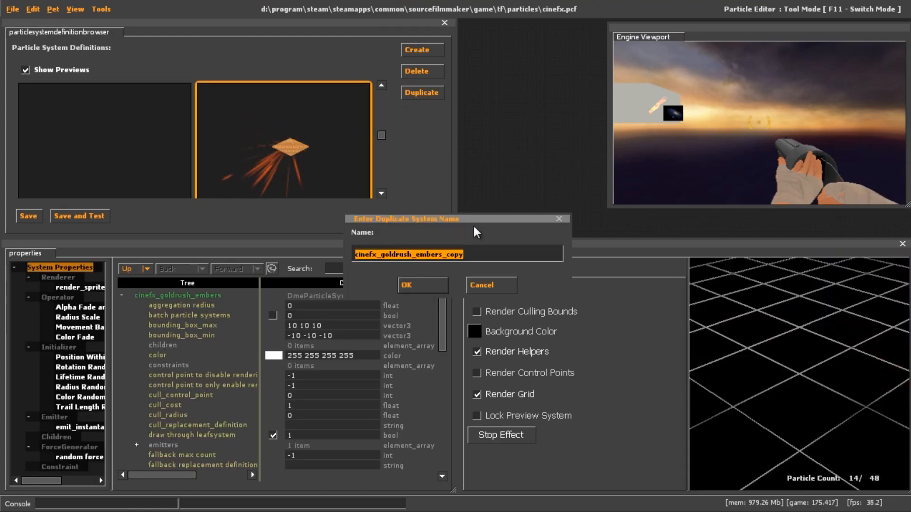
{"action": "key", "text": "ctrl+a"}
{"action": "type", "text": "sp"}
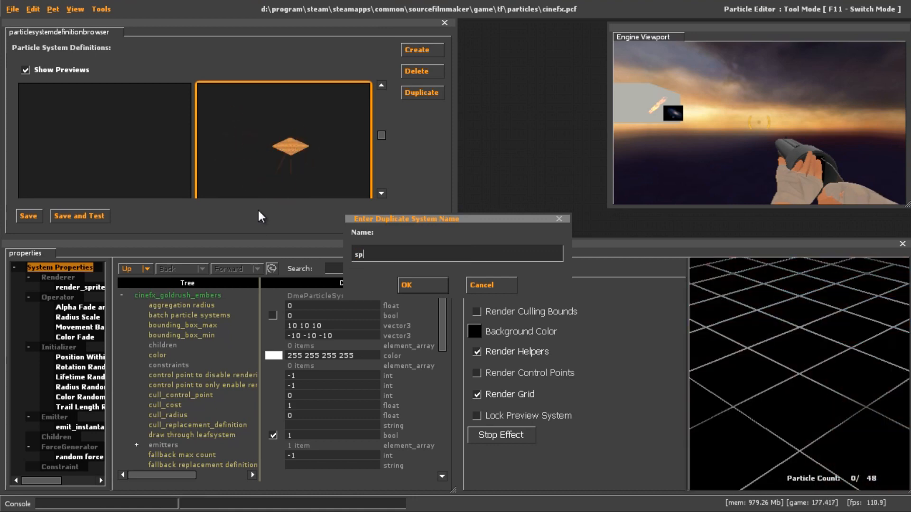
{"action": "type", "text": "eeding lights"}
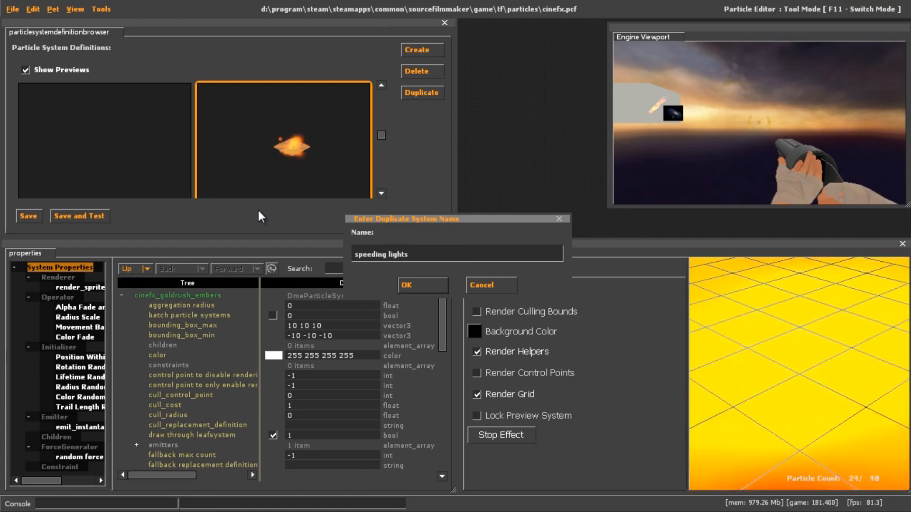
{"action": "key", "text": "Return"}
Step: Widen the function tree in the properties of the speeding lights system so the full function names fit
{"action": "scroll", "coordinate": [297, 117], "scroll_direction": "down", "scroll_amount": 3}
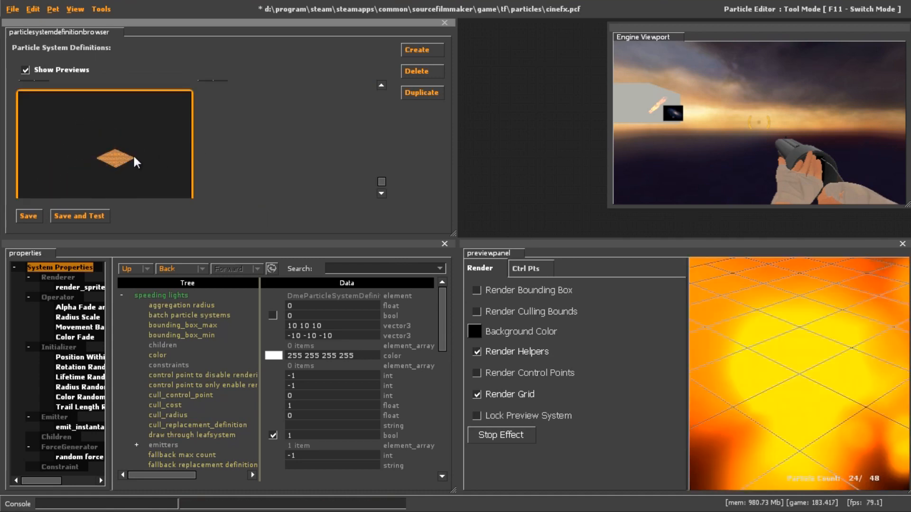
{"action": "scroll", "coordinate": [146, 141], "scroll_direction": "down", "scroll_amount": 1}
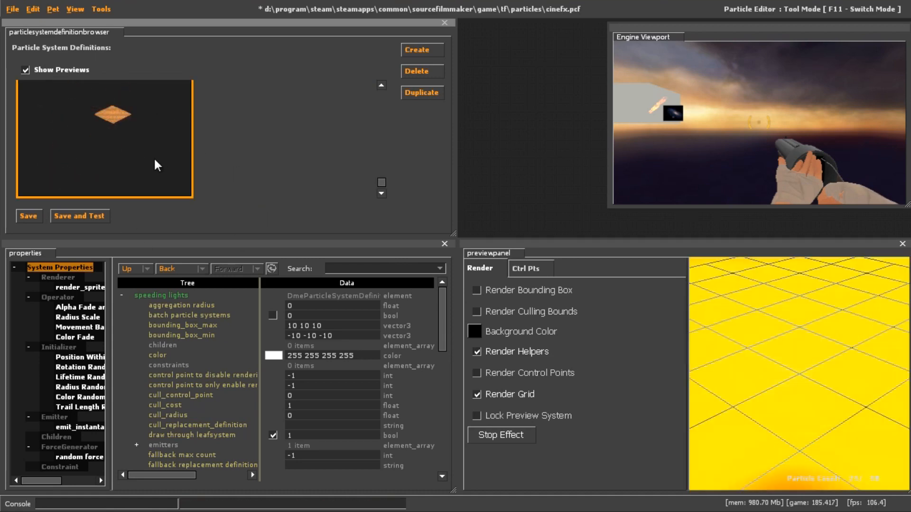
{"action": "scroll", "coordinate": [145, 142], "scroll_direction": "down", "scroll_amount": 1}
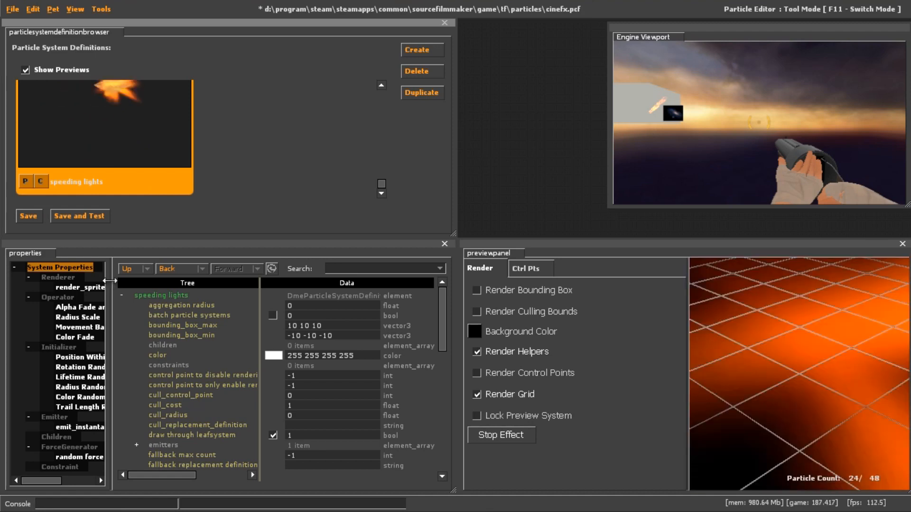
{"action": "left_click_drag", "start_coordinate": [112, 284], "coordinate": [147, 290]}
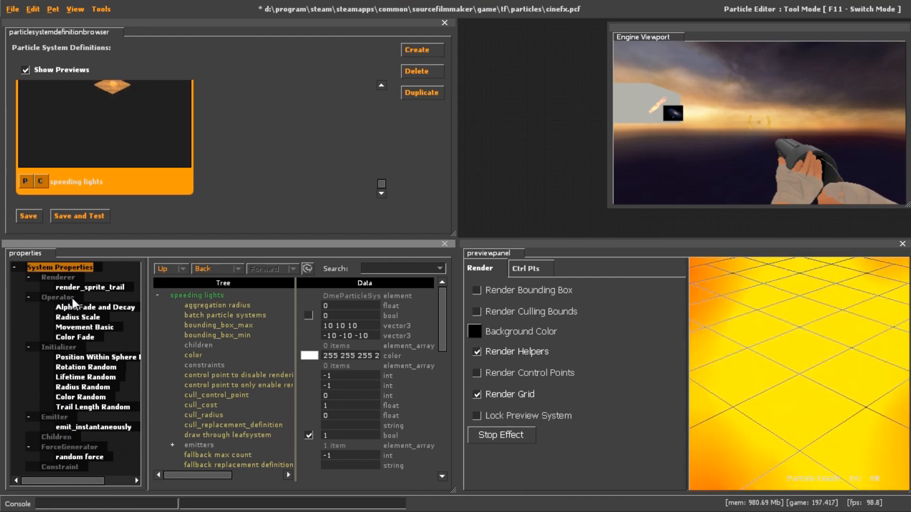
{"action": "left_click", "coordinate": [53, 348]}
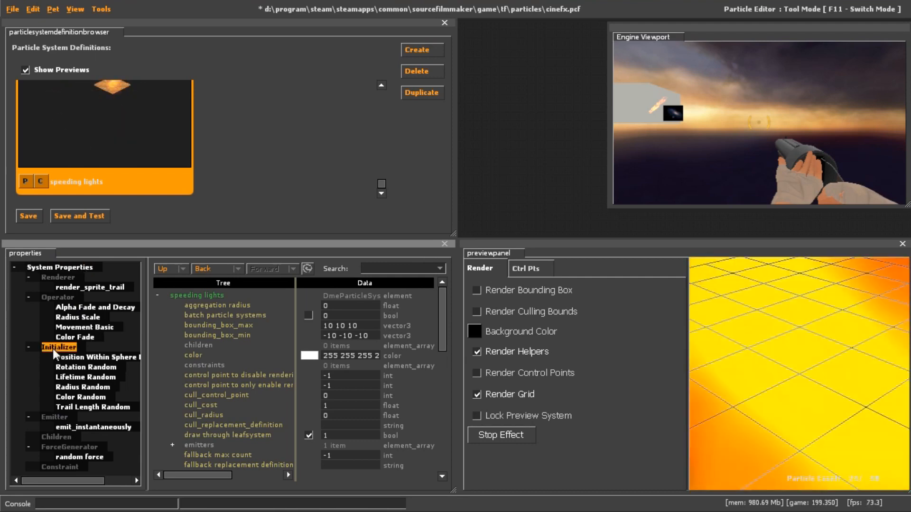
{"action": "left_click", "coordinate": [50, 417]}
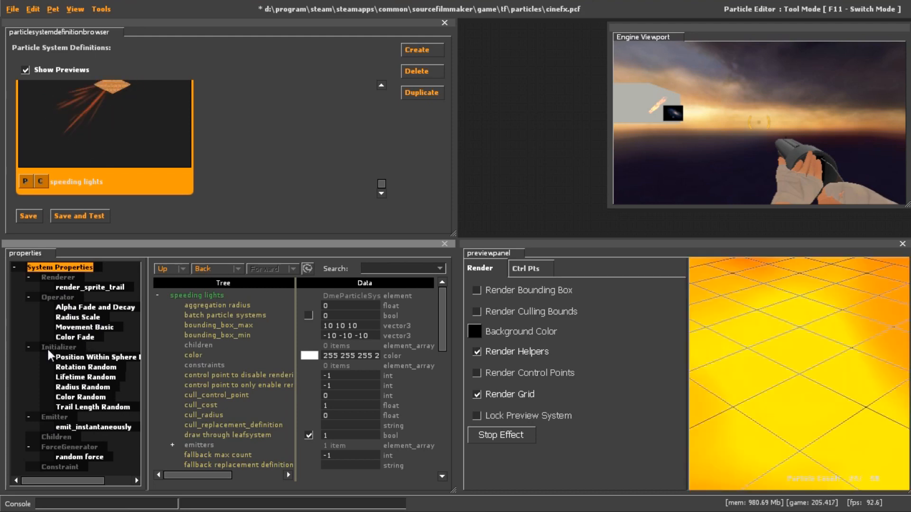
{"action": "left_click", "coordinate": [49, 349]}
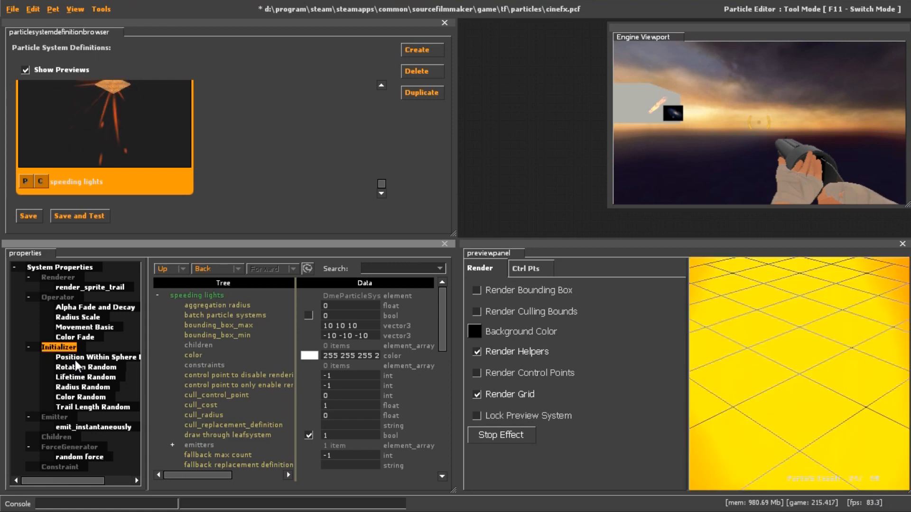
{"action": "left_click", "coordinate": [55, 417]}
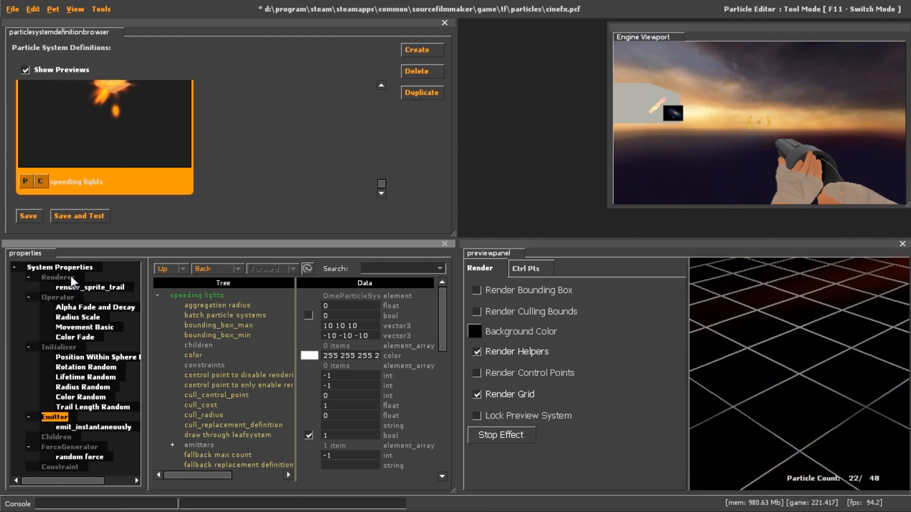
{"action": "left_click", "coordinate": [70, 268]}
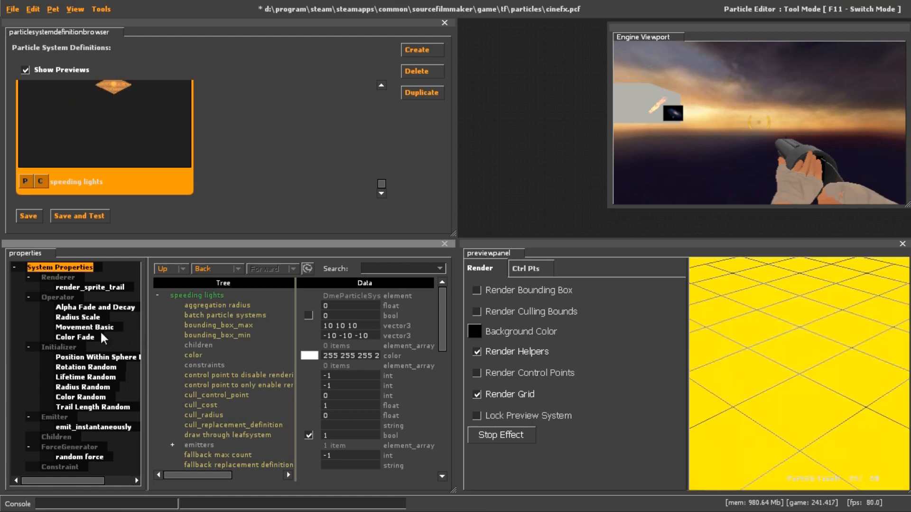
Step: Remove the Movement Basic operator, which holds the gravity setting, from the speeding lights system
{"action": "left_click", "coordinate": [92, 329]}
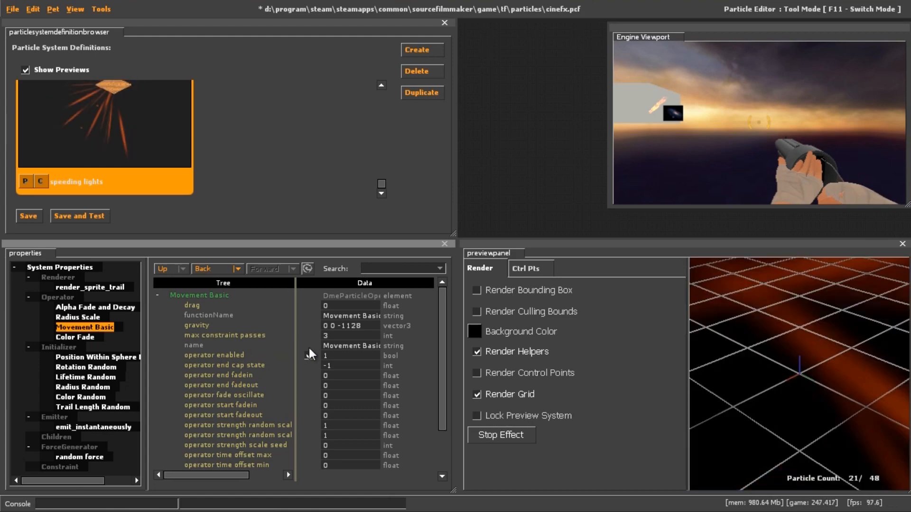
{"action": "left_click", "coordinate": [365, 327]}
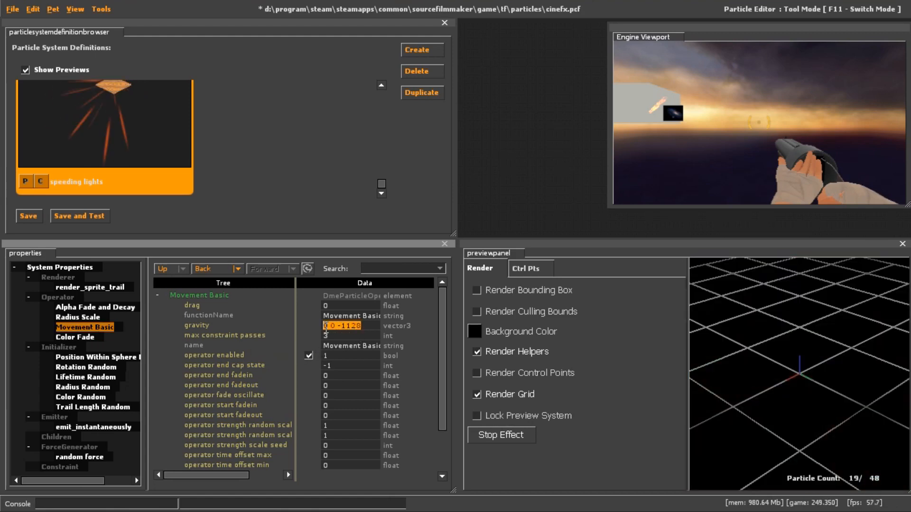
{"action": "left_click", "coordinate": [801, 385]}
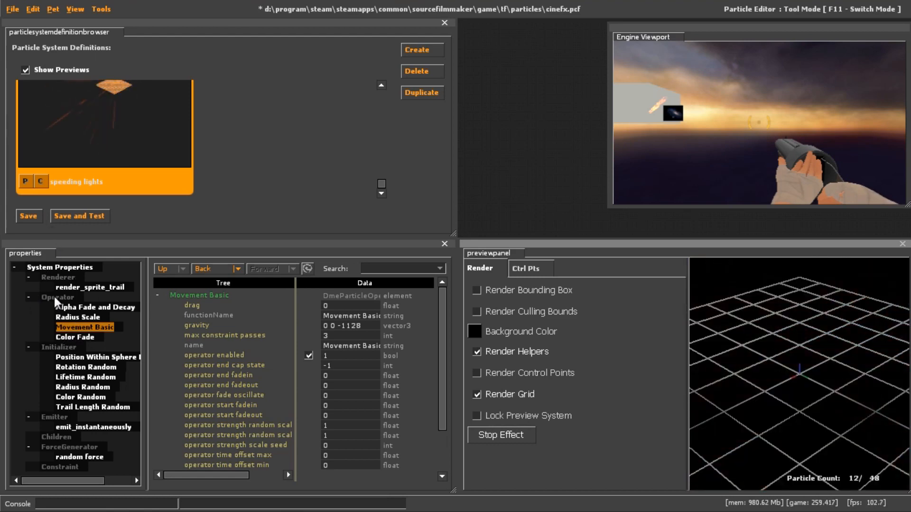
{"action": "right_click", "coordinate": [78, 330]}
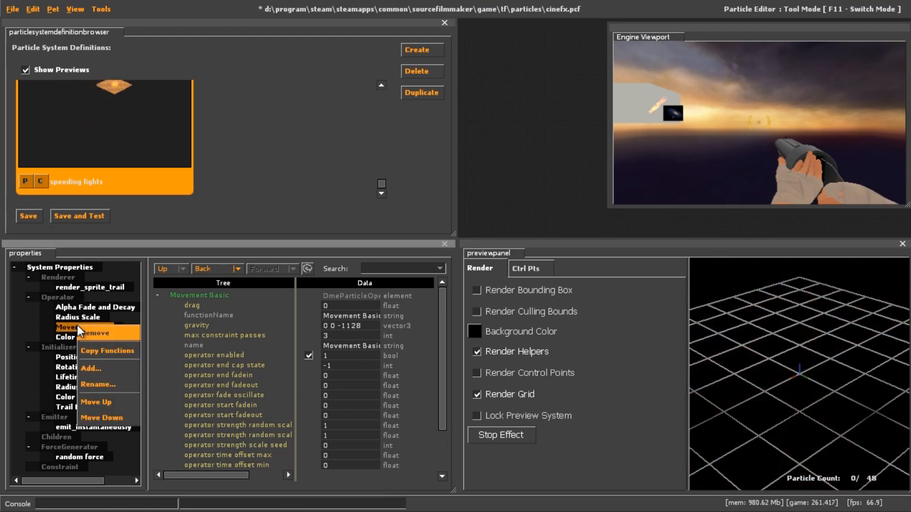
{"action": "left_click", "coordinate": [81, 332]}
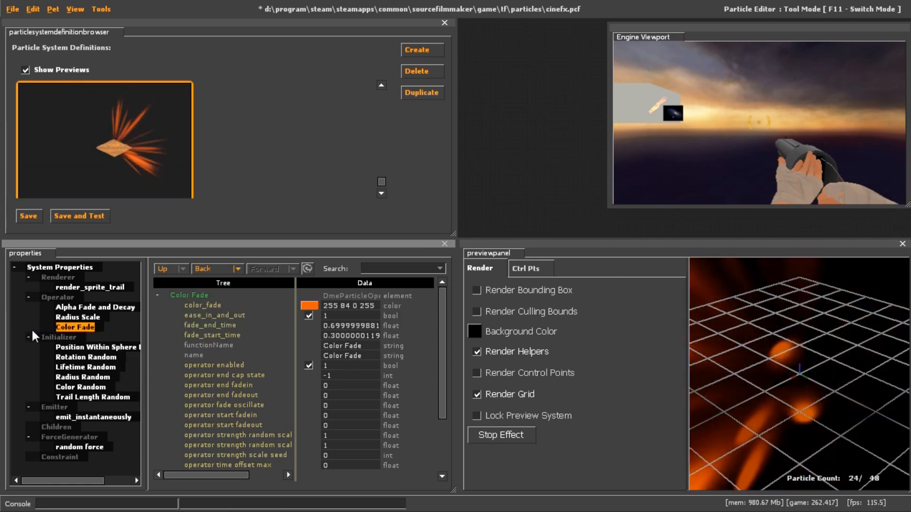
Step: Remove the random force function from the speeding lights system's ForceGenerator group
{"action": "left_click", "coordinate": [76, 447]}
{"action": "right_click", "coordinate": [72, 445]}
{"action": "left_click", "coordinate": [90, 356]}
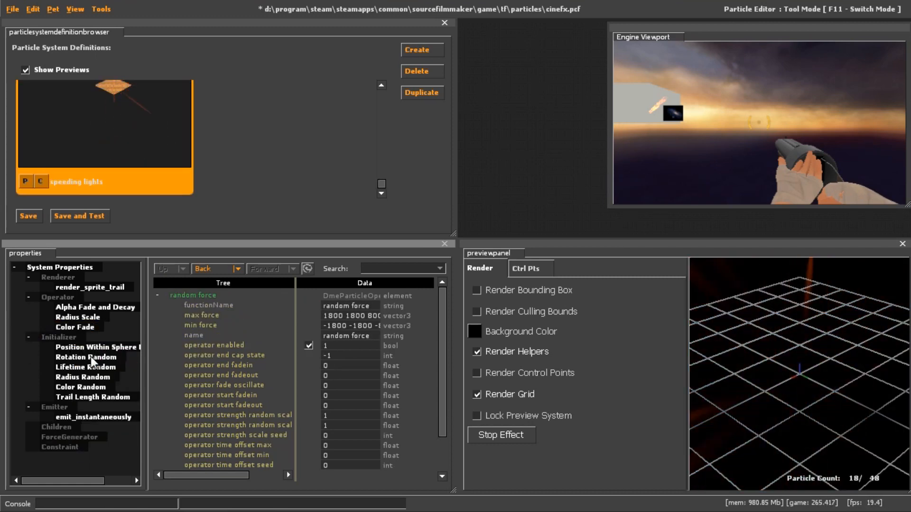
Step: Remove the Radius Scale operator from the speeding lights system and check the effect in the preview from a low side angle
{"action": "left_click", "coordinate": [78, 317]}
{"action": "right_click", "coordinate": [75, 318]}
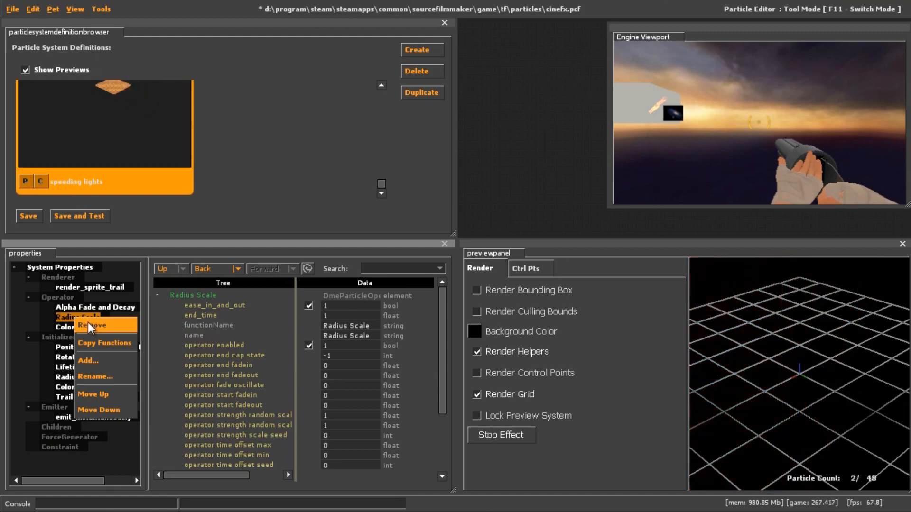
{"action": "left_click", "coordinate": [90, 327]}
{"action": "left_click", "coordinate": [801, 380]}
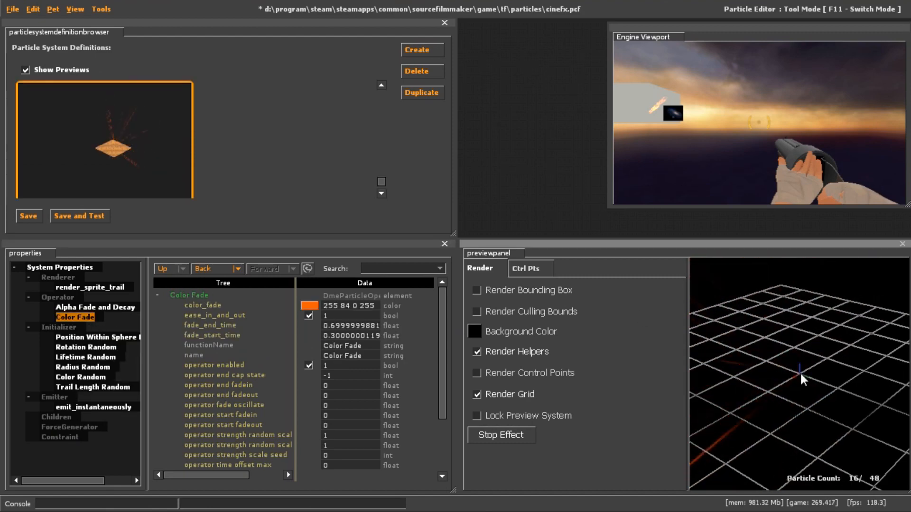
{"action": "left_click_drag", "start_coordinate": [801, 374], "coordinate": [801, 378]}
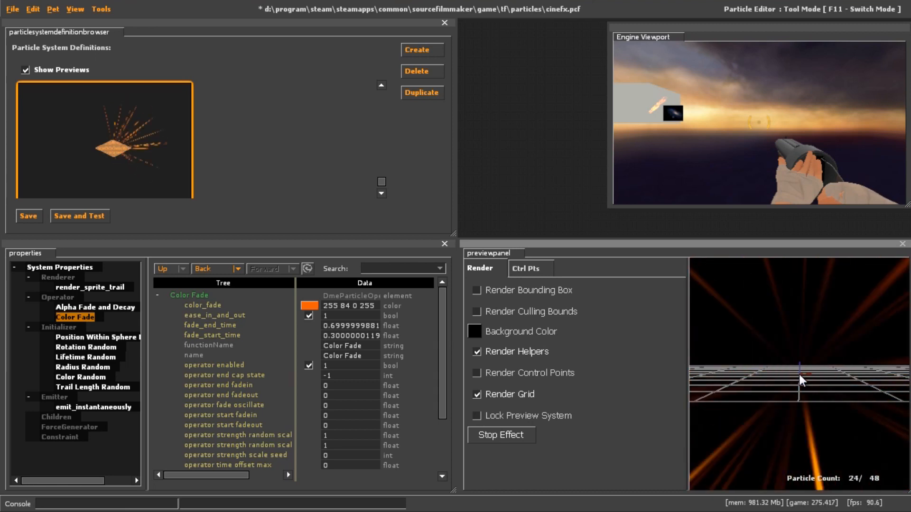
Step: Replace the emit_instantaneously emitter of the speeding lights system with an emit_continuously emitter
{"action": "left_click", "coordinate": [63, 408]}
{"action": "right_click", "coordinate": [64, 413]}
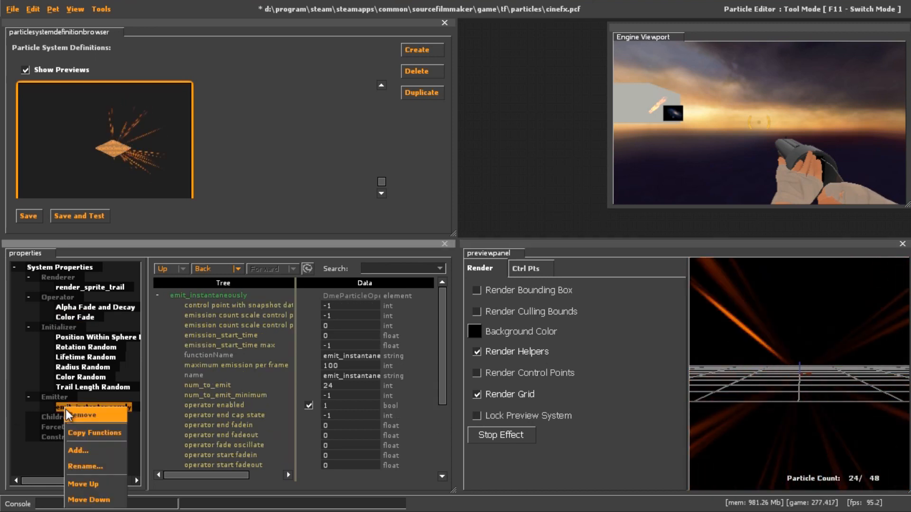
{"action": "left_click", "coordinate": [69, 408]}
{"action": "right_click", "coordinate": [66, 410]}
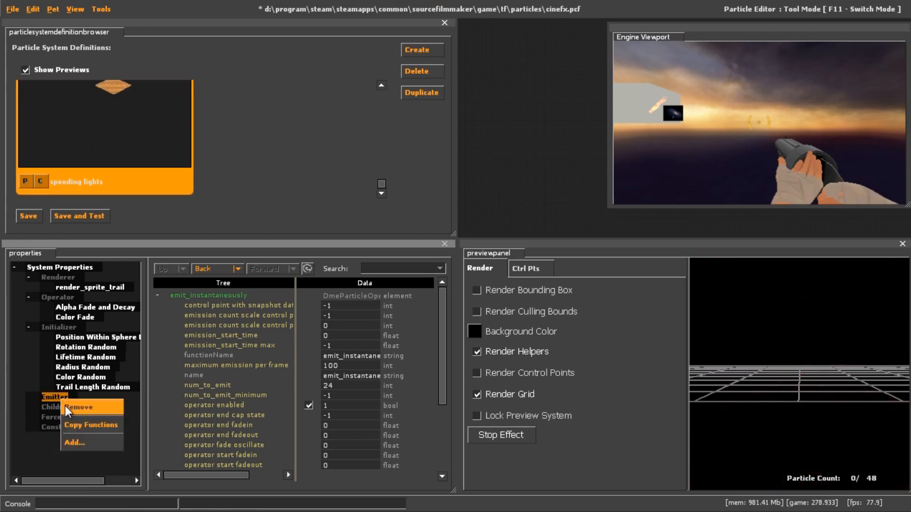
{"action": "left_click", "coordinate": [78, 442]}
{"action": "left_click", "coordinate": [404, 212]}
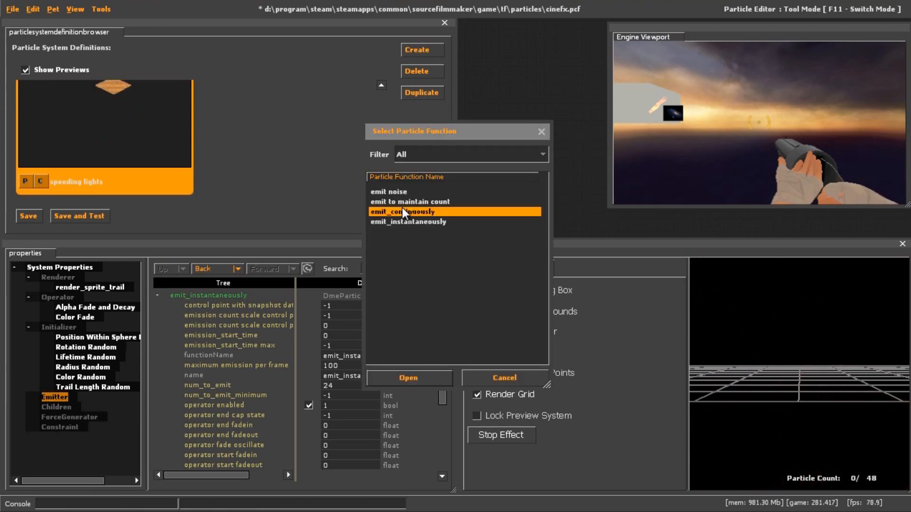
{"action": "left_click", "coordinate": [409, 377]}
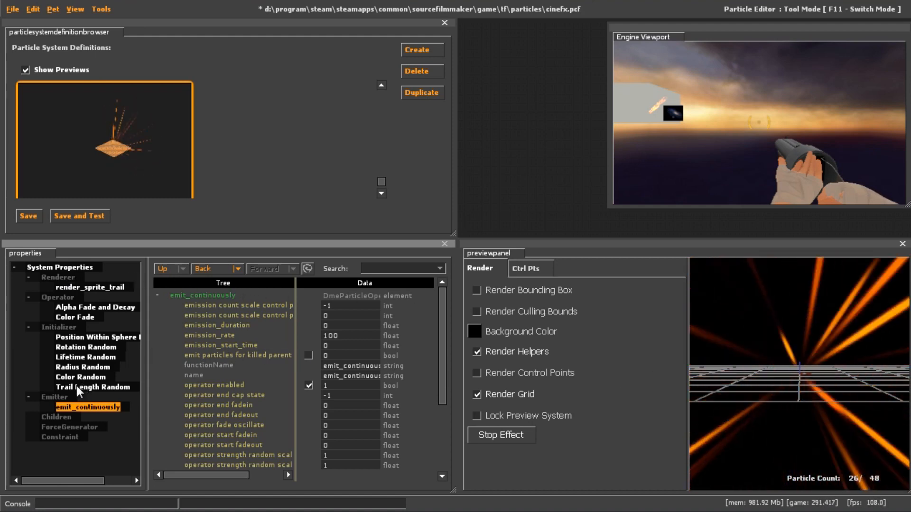
Step: Set max_particles in the System Properties of the speeding lights system to 200
{"action": "left_click", "coordinate": [64, 268]}
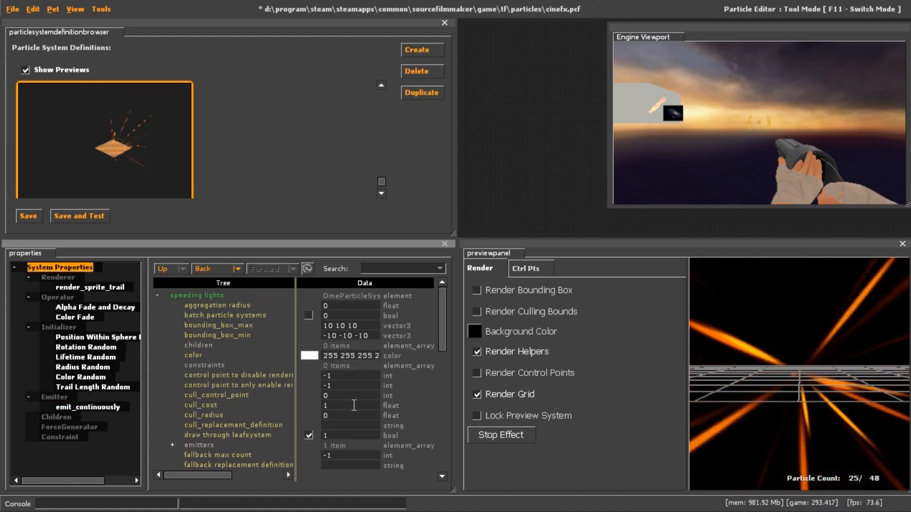
{"action": "scroll", "coordinate": [353, 406], "scroll_direction": "down", "scroll_amount": 6}
{"action": "left_click_drag", "start_coordinate": [335, 366], "coordinate": [298, 365]}
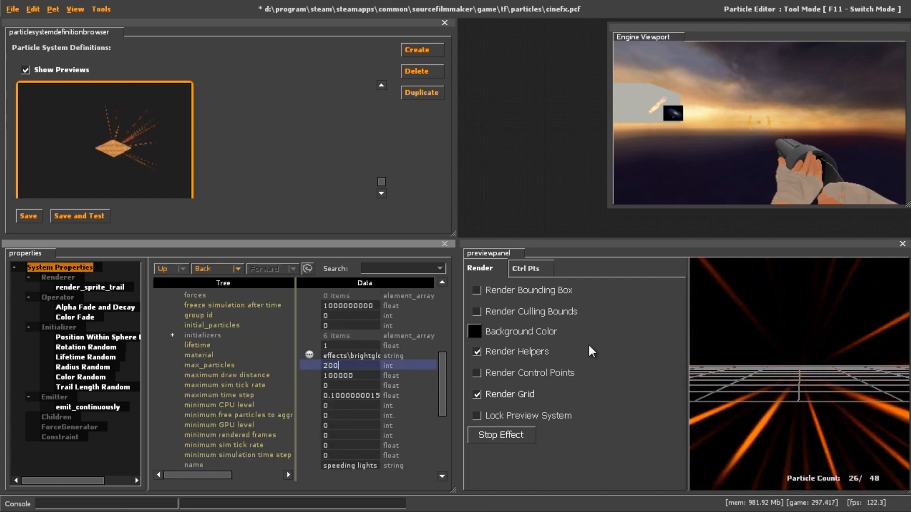
{"action": "type", "text": "200"}
{"action": "key", "text": "Return"}
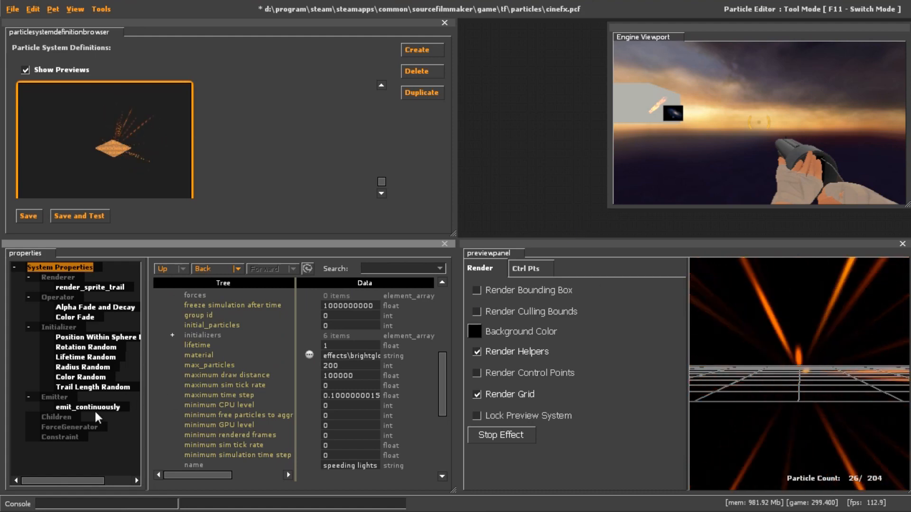
Step: Set the emission_rate of the emit_continuously emitter to 200 and check the denser effect in the preview
{"action": "left_click", "coordinate": [80, 407]}
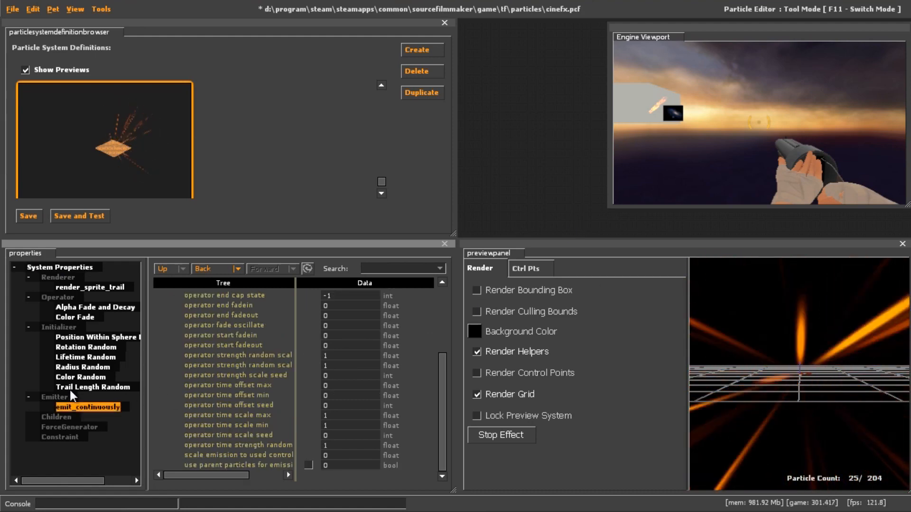
{"action": "scroll", "coordinate": [346, 411], "scroll_direction": "up", "scroll_amount": 4}
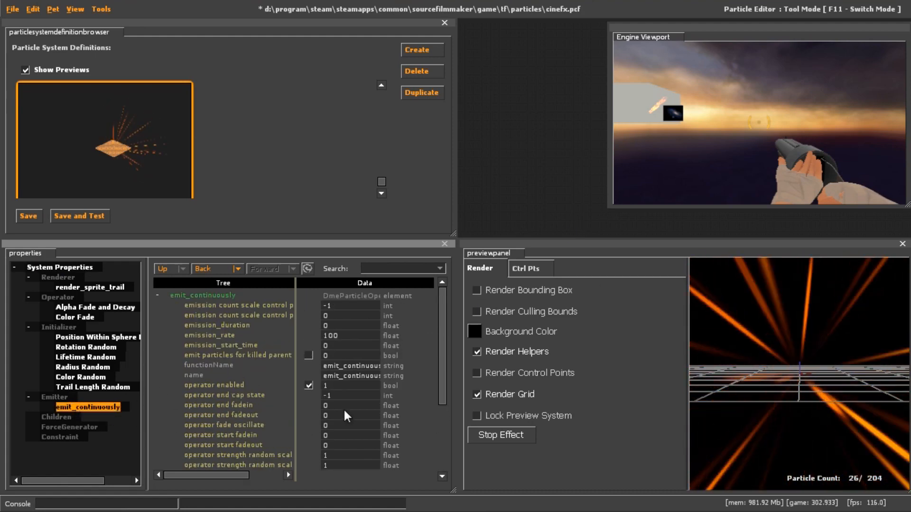
{"action": "left_click", "coordinate": [342, 335]}
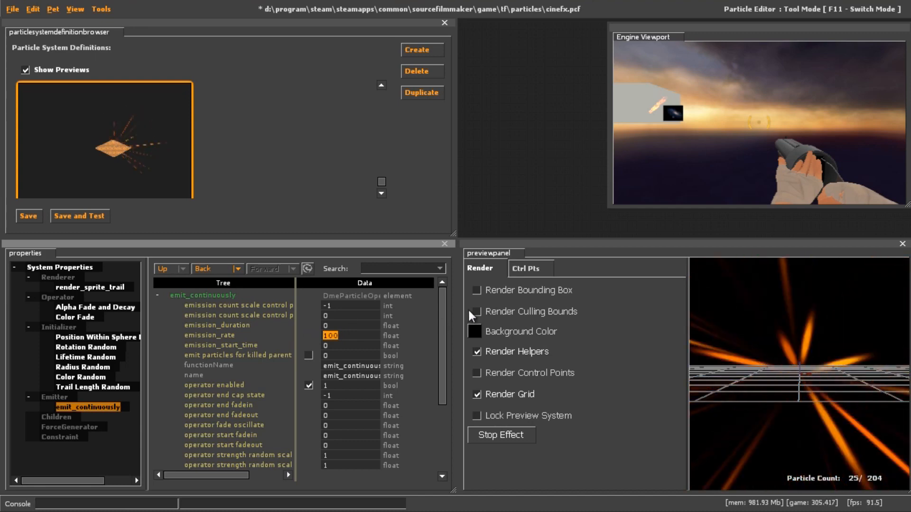
{"action": "type", "text": "200"}
{"action": "key", "text": "Return"}
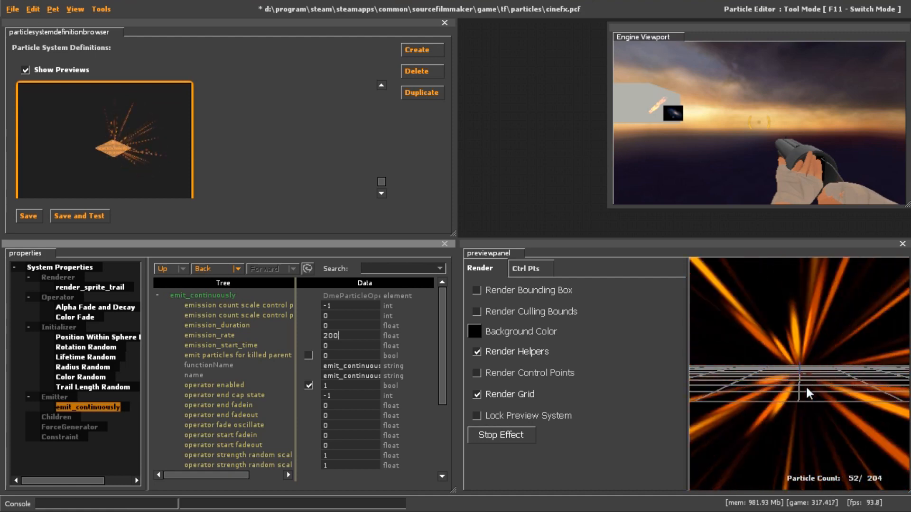
{"action": "mouse_move", "coordinate": [806, 387]}
{"action": "left_mouse_down"}
{"action": "mouse_move", "coordinate": [798, 373]}
{"action": "mouse_move", "coordinate": [806, 388]}
{"action": "left_mouse_up"}
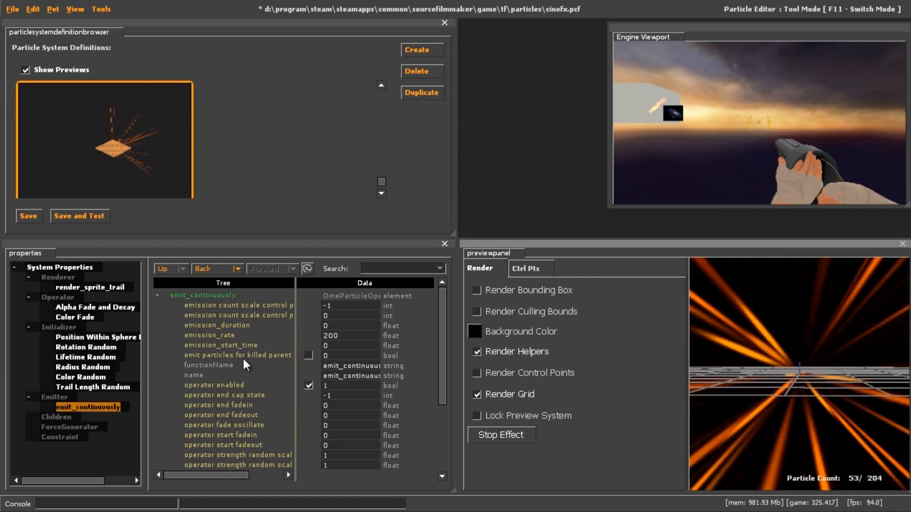
Step: Open the Position Within Sphere Random initializer, widen the function tree to fit its name, and look over its distance and speed attributes
{"action": "left_click", "coordinate": [87, 337]}
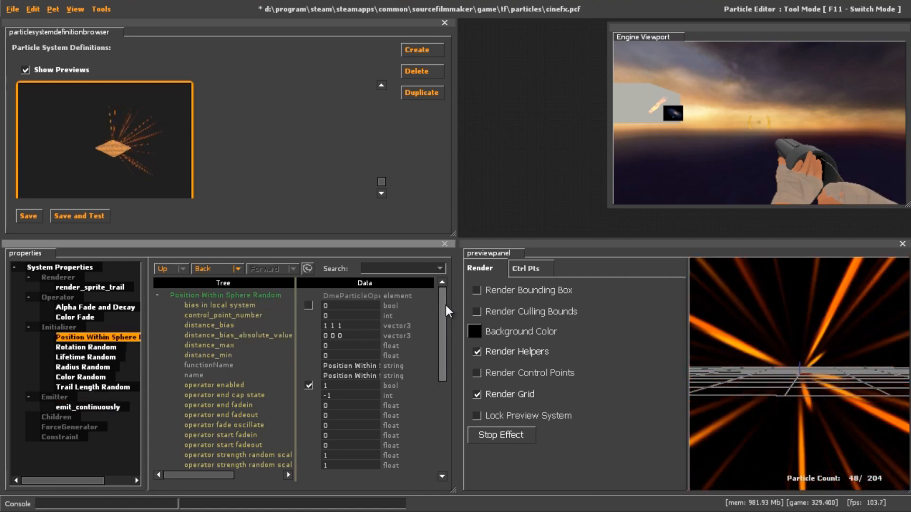
{"action": "scroll", "coordinate": [445, 306], "scroll_direction": "down", "scroll_amount": 1}
{"action": "scroll", "coordinate": [443, 308], "scroll_direction": "up", "scroll_amount": 1}
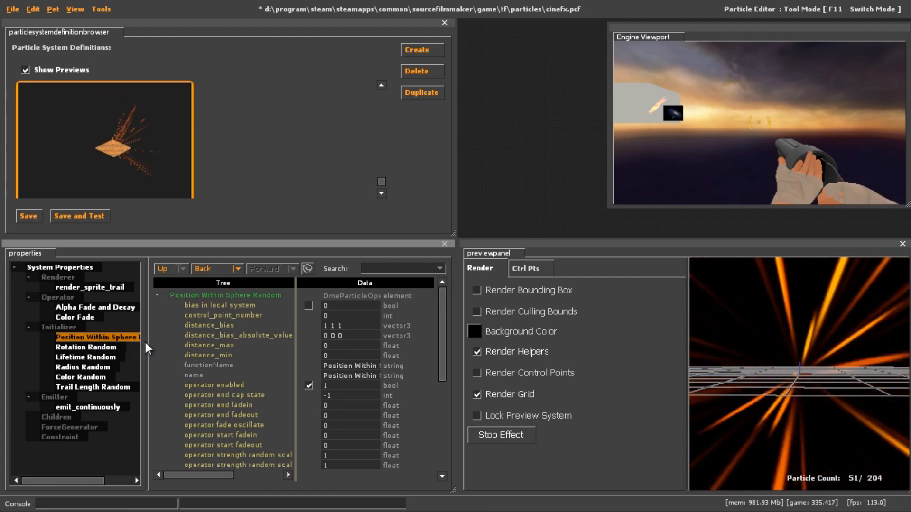
{"action": "mouse_move", "coordinate": [144, 340]}
{"action": "left_mouse_down"}
{"action": "mouse_move", "coordinate": [173, 346]}
{"action": "mouse_move", "coordinate": [162, 346]}
{"action": "left_mouse_up"}
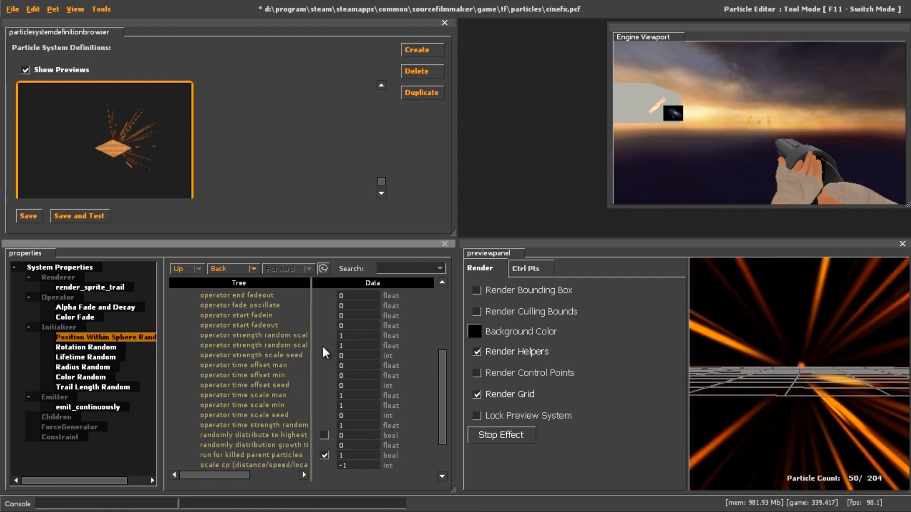
{"action": "scroll", "coordinate": [321, 344], "scroll_direction": "down", "scroll_amount": 3}
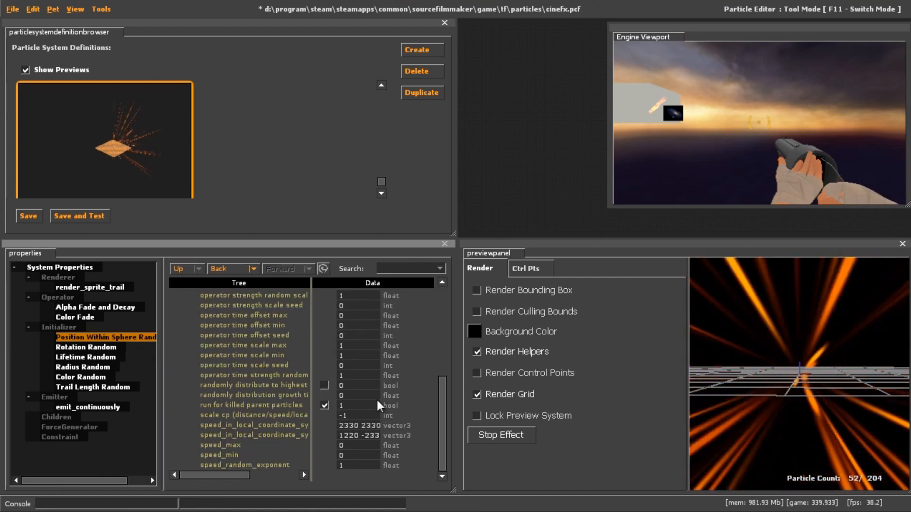
{"action": "left_click", "coordinate": [344, 425]}
{"action": "scroll", "coordinate": [401, 432], "scroll_direction": "up", "scroll_amount": 6}
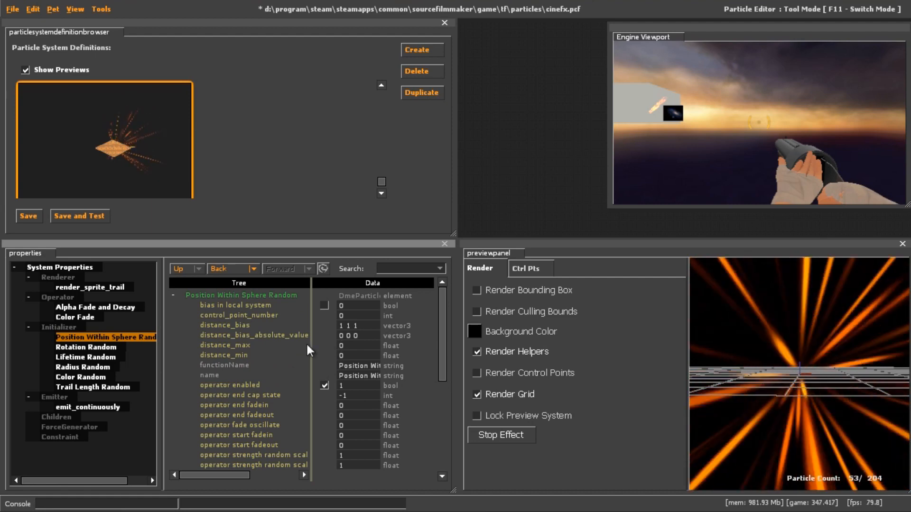
Step: Set both distance_min and distance_max of the Position Within Sphere Random initializer to 50
{"action": "left_click", "coordinate": [347, 356]}
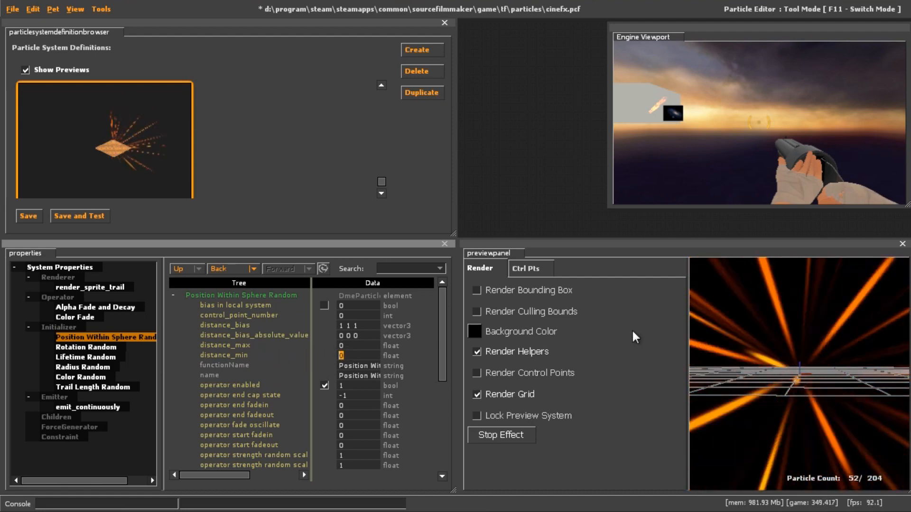
{"action": "type", "text": "50"}
{"action": "key", "text": "Return"}
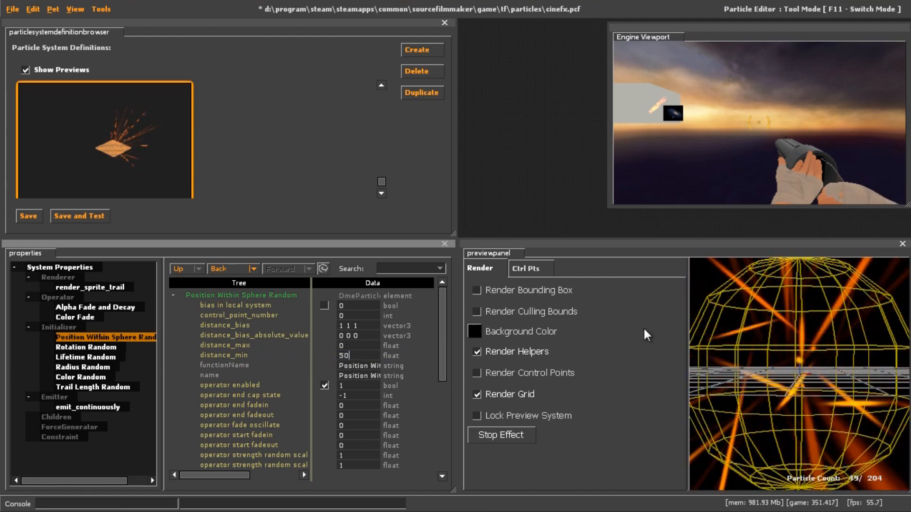
{"action": "left_click_drag", "start_coordinate": [347, 347], "coordinate": [316, 333]}
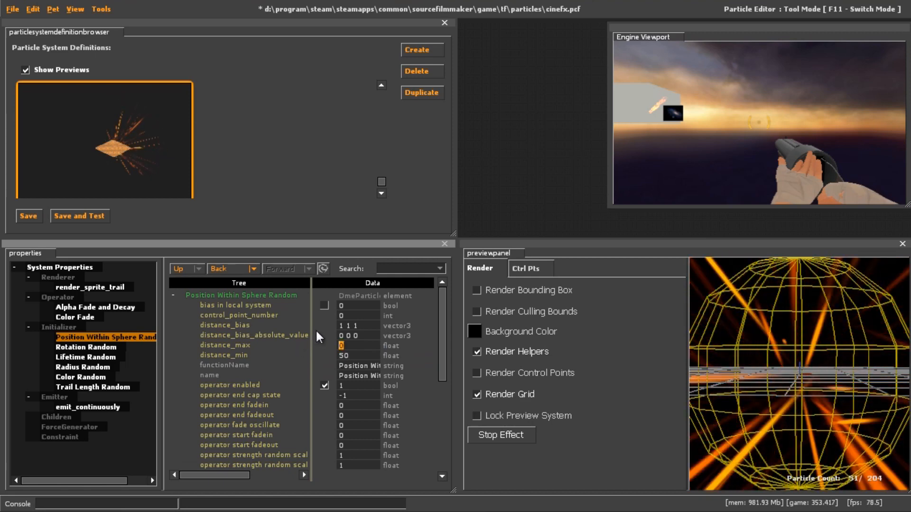
{"action": "type", "text": "50"}
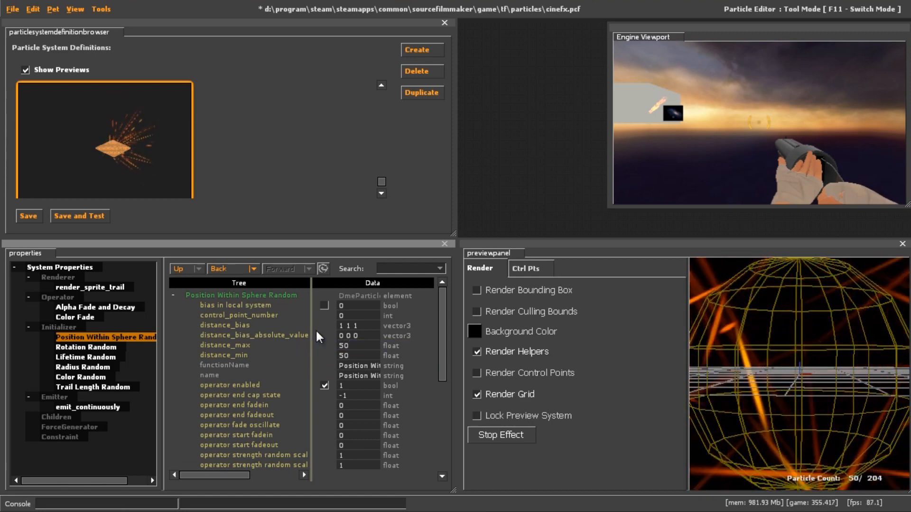
Step: Set the first speed_in_local_coordinate_system vector of Position Within Sphere Random to 0 5000 0
{"action": "scroll", "coordinate": [327, 380], "scroll_direction": "down", "scroll_amount": 5}
{"action": "double_click", "coordinate": [340, 426]}
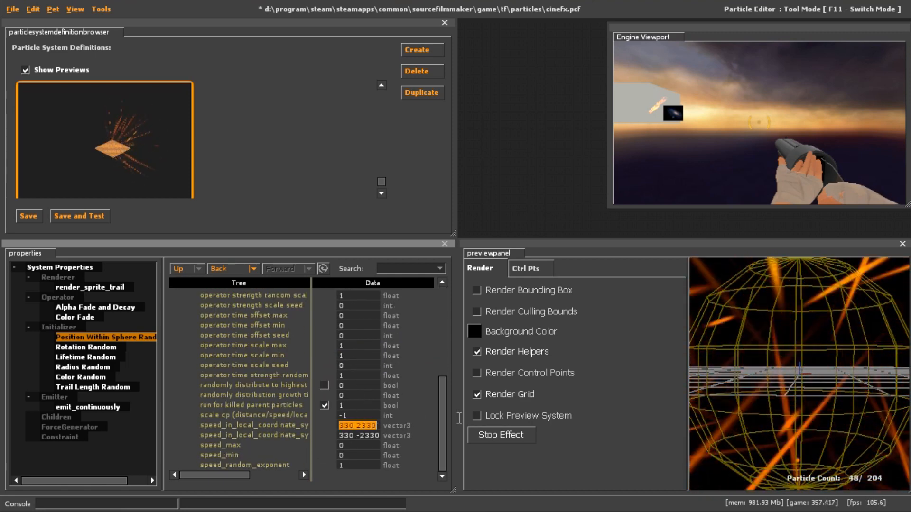
{"action": "type", "text": "23"}
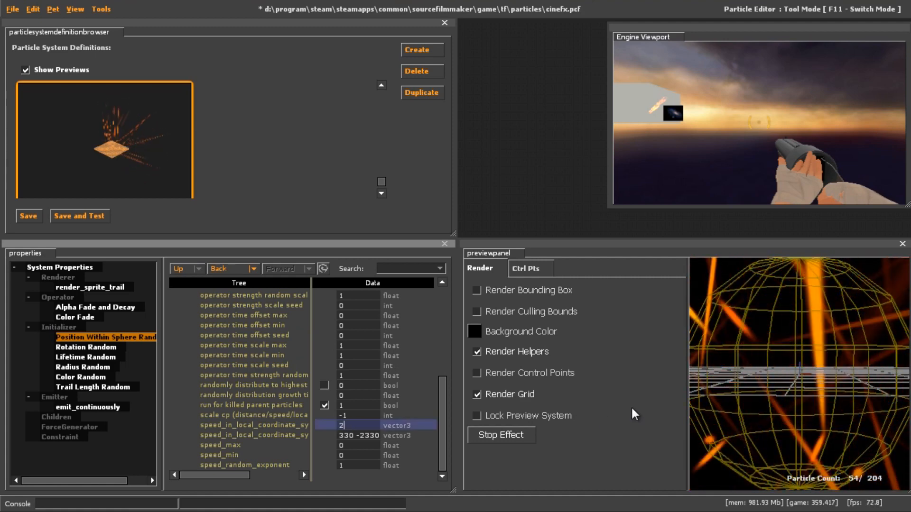
{"action": "key", "text": "BackSpace"}
{"action": "key", "text": "BackSpace"}
{"action": "type", "text": "0 5000 0"}
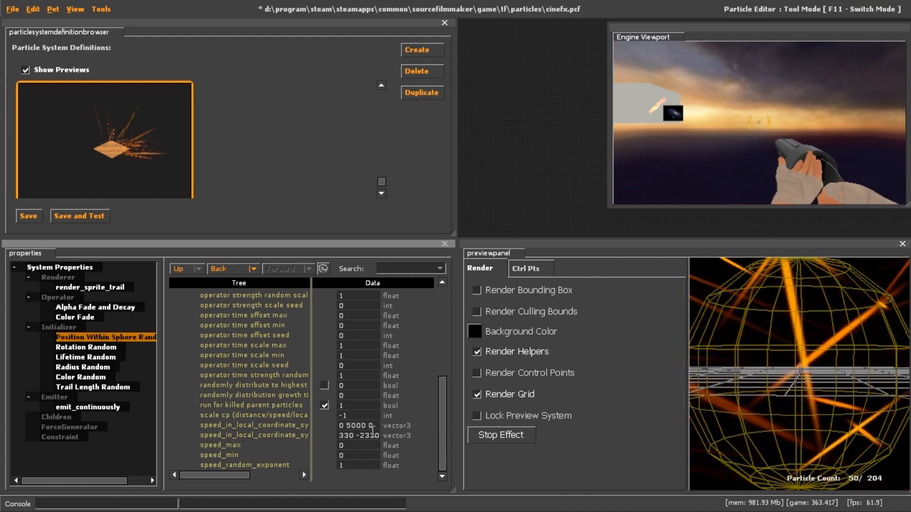
{"action": "key", "text": "Return"}
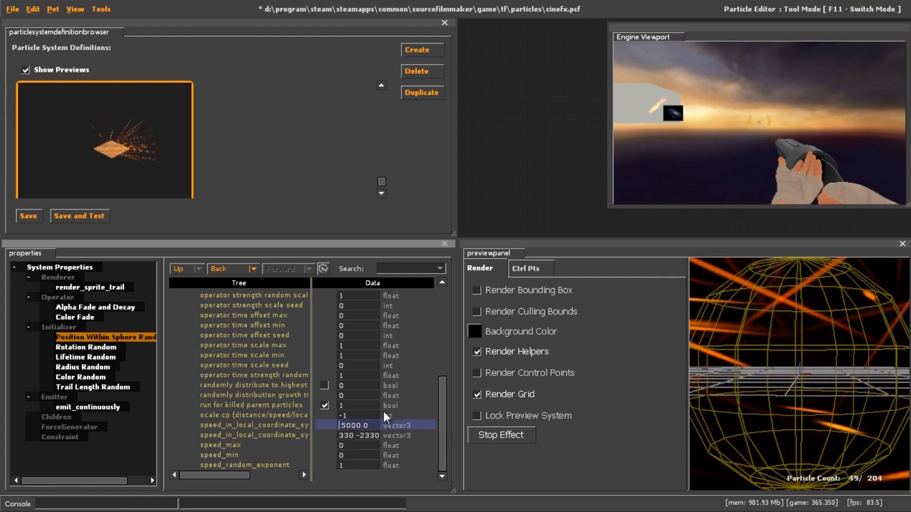
{"action": "type", "text": "0"}
Step: Replace the second speed_in_local_coordinate_system vector of Position Within Sphere Random with 0 5000 0
{"action": "left_click_drag", "start_coordinate": [378, 436], "coordinate": [334, 436]}
{"action": "key", "text": "BackSpace"}
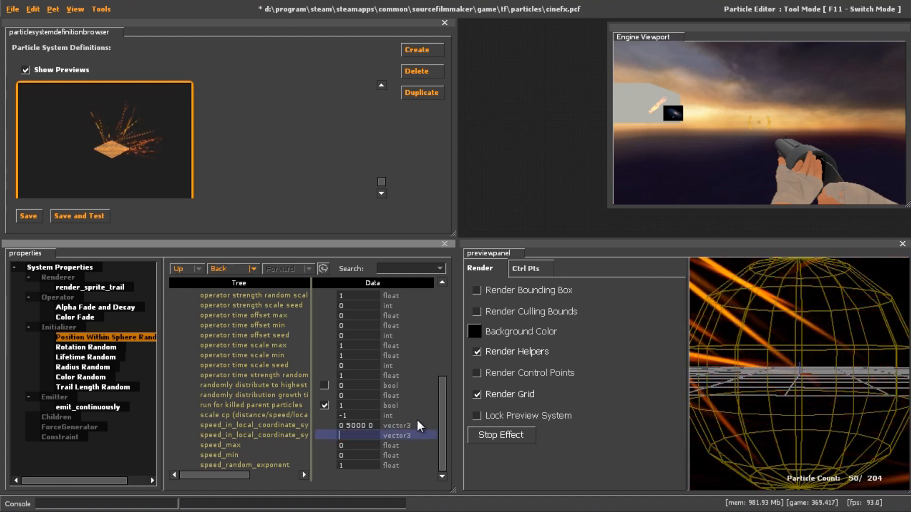
{"action": "type", "text": "0 5"}
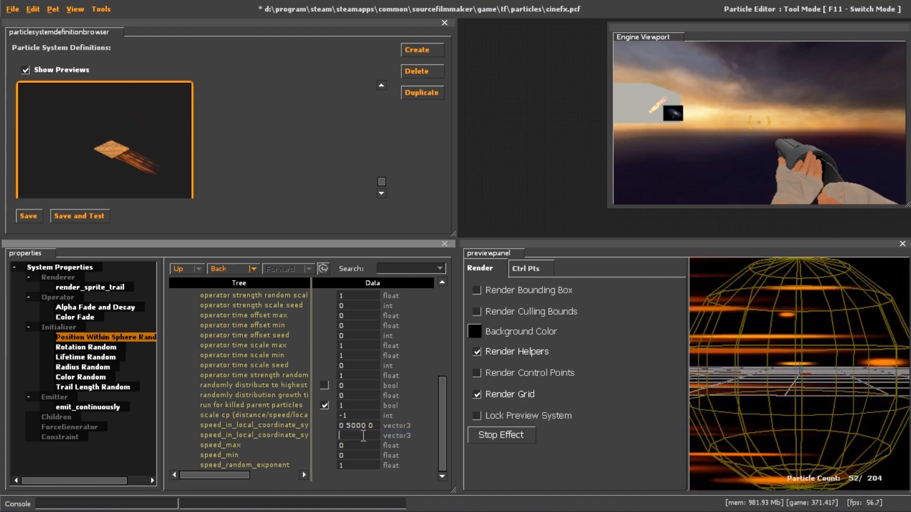
{"action": "type", "text": "000 0"}
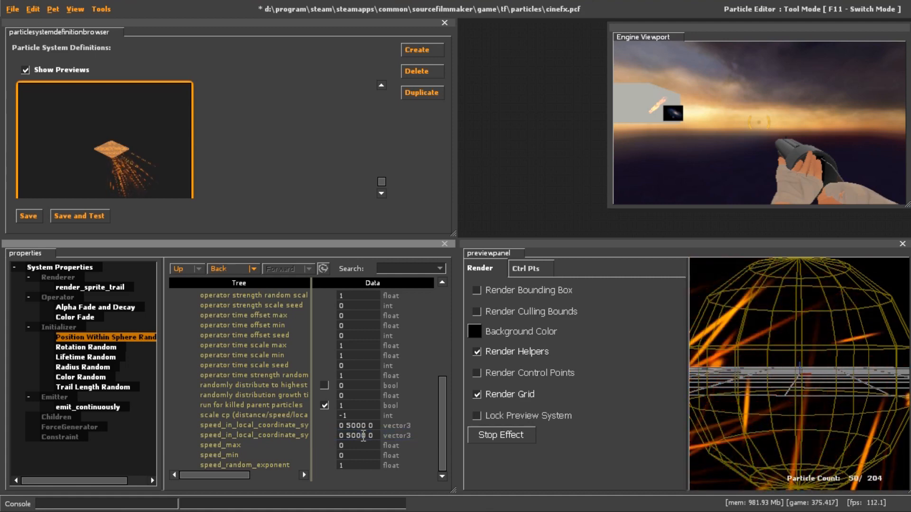
Step: Clear the surplus zeros from the second local speed vector so that it reads exactly 0 5000 0
{"action": "left_click_drag", "start_coordinate": [375, 436], "coordinate": [246, 442]}
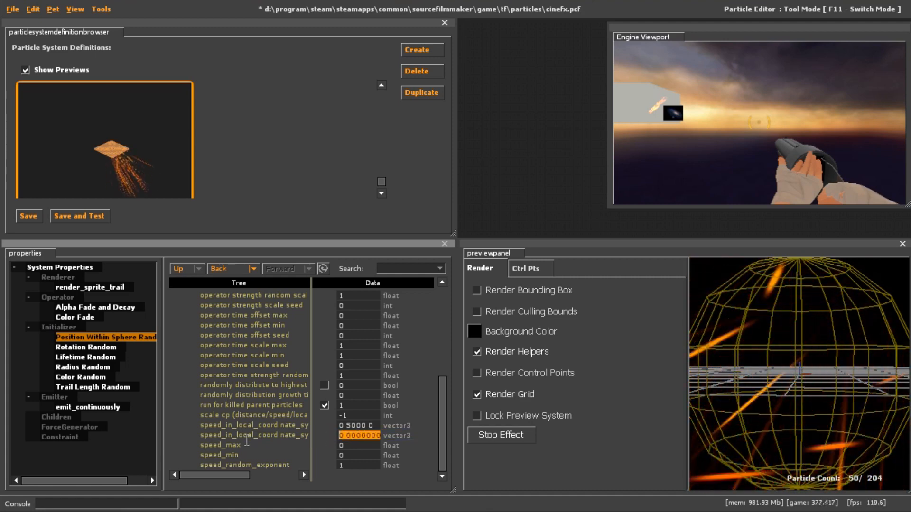
{"action": "left_click_drag", "start_coordinate": [374, 436], "coordinate": [288, 436]}
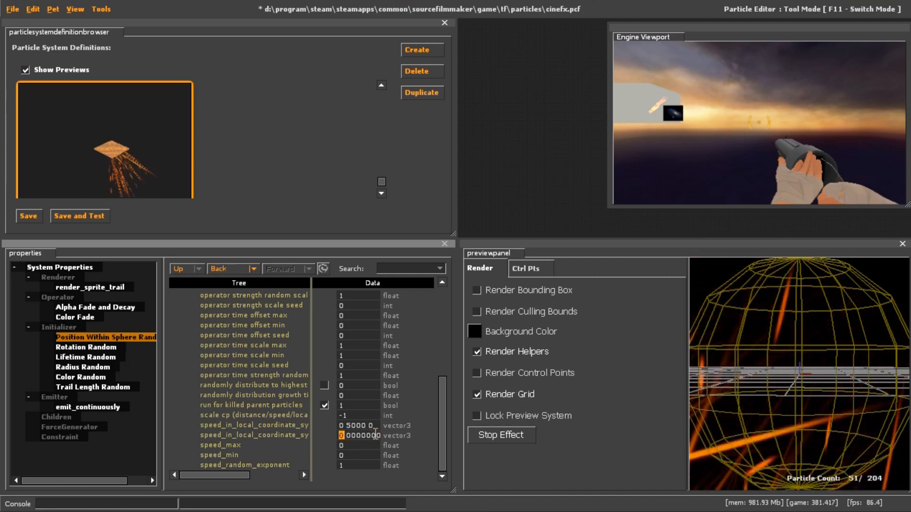
{"action": "type", "text": "0"}
{"action": "key", "text": "BackSpace"}
{"action": "key", "text": "BackSpace"}
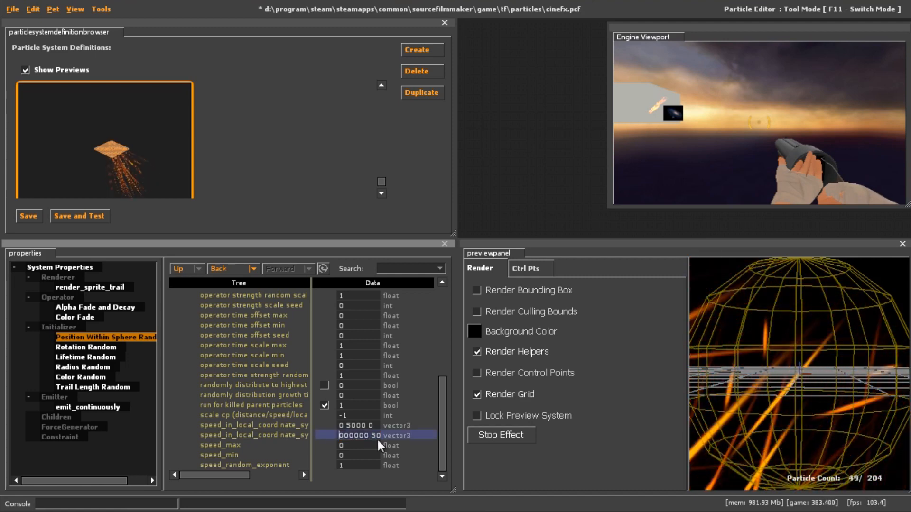
{"action": "key", "text": "Right"}
{"action": "key", "text": "Right"}
{"action": "key", "text": "Right"}
{"action": "key", "text": "Right"}
{"action": "key", "text": "Right"}
{"action": "key", "text": "BackSpace"}
{"action": "key", "text": "BackSpace"}
{"action": "key", "text": "BackSpace"}
{"action": "key", "text": "BackSpace"}
{"action": "key", "text": "BackSpace"}
{"action": "key", "text": "BackSpace"}
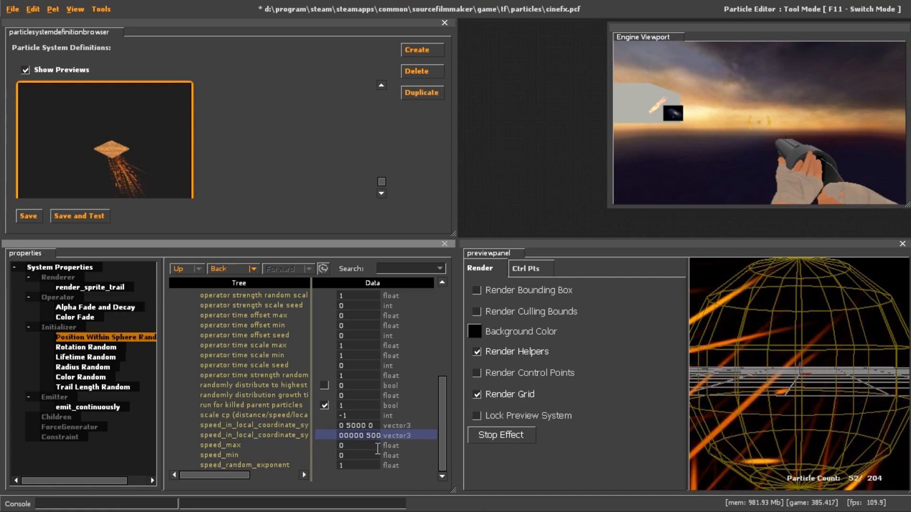
{"action": "key", "text": "Return"}
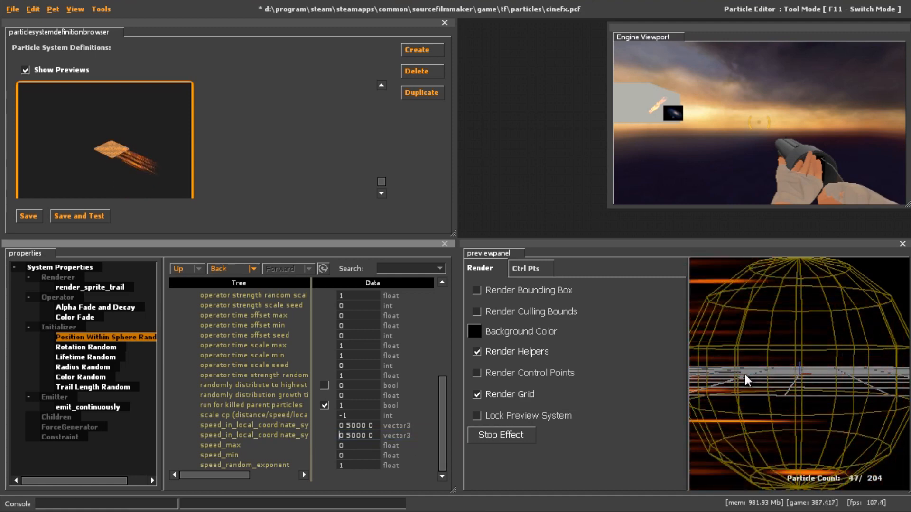
Step: Examine the effect in the preview from farther away, looking along the particles' direction of travel, and return to the initializer's distance attributes
{"action": "mouse_move", "coordinate": [730, 379]}
{"action": "left_mouse_down"}
{"action": "mouse_move", "coordinate": [801, 374]}
{"action": "mouse_move", "coordinate": [807, 360]}
{"action": "left_mouse_up"}
{"action": "right_click_drag", "start_coordinate": [807, 362], "coordinate": [800, 374]}
{"action": "mouse_move", "coordinate": [800, 374]}
{"action": "left_mouse_down"}
{"action": "mouse_move", "coordinate": [809, 364]}
{"action": "mouse_move", "coordinate": [800, 374]}
{"action": "left_mouse_up"}
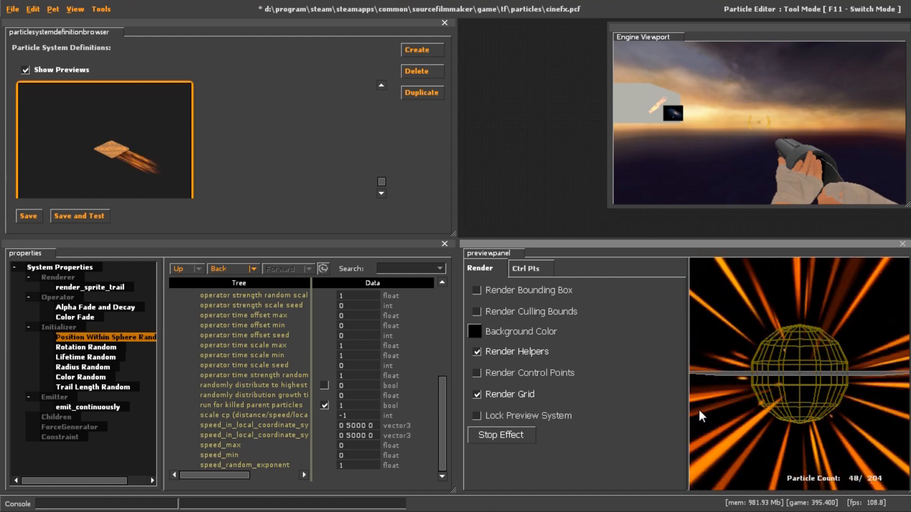
{"action": "scroll", "coordinate": [287, 405], "scroll_direction": "up", "scroll_amount": 6}
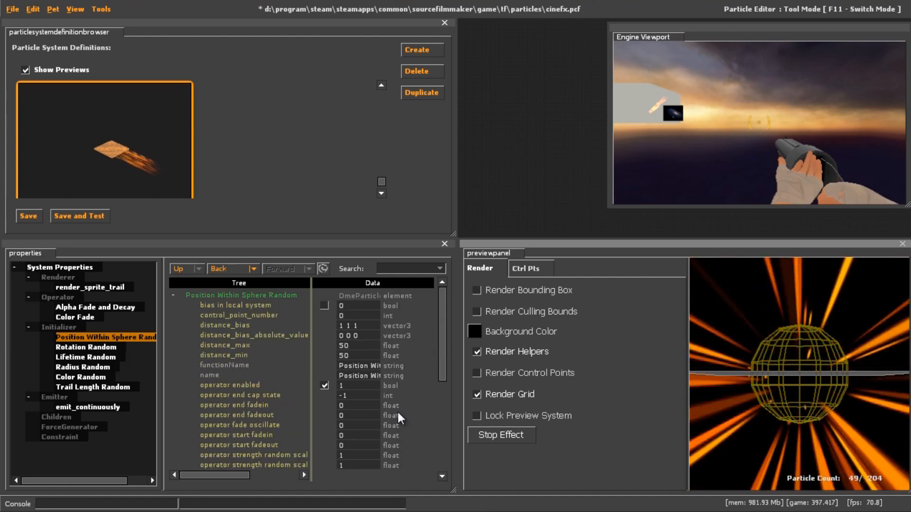